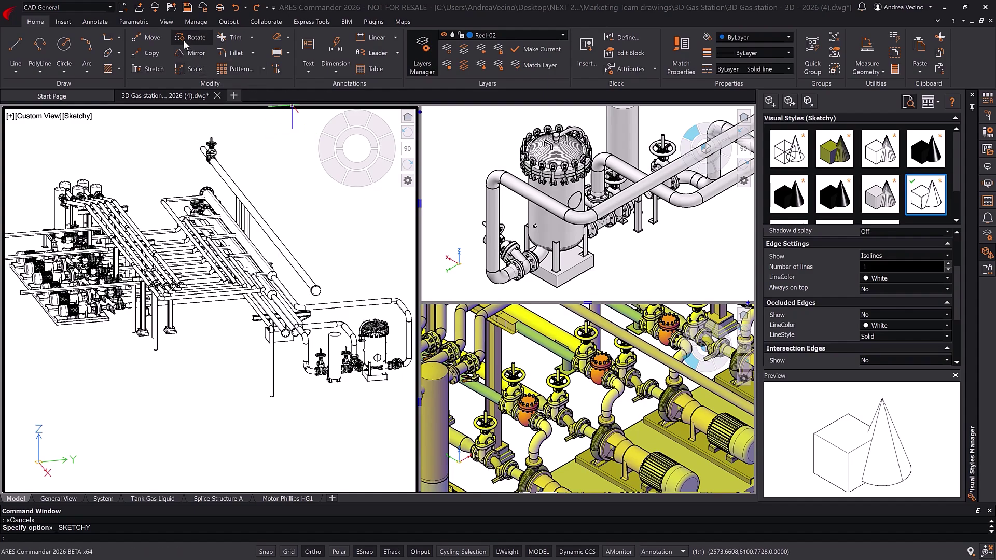
- Render the left viewport in Realistic style, widen it, and orbit the piping model
left_click(167, 23)
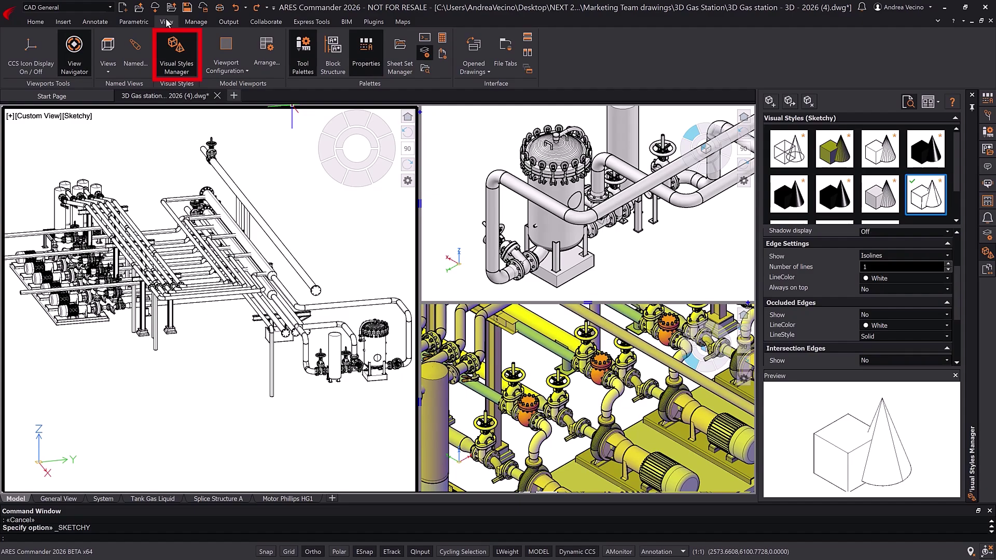
left_click(89, 117)
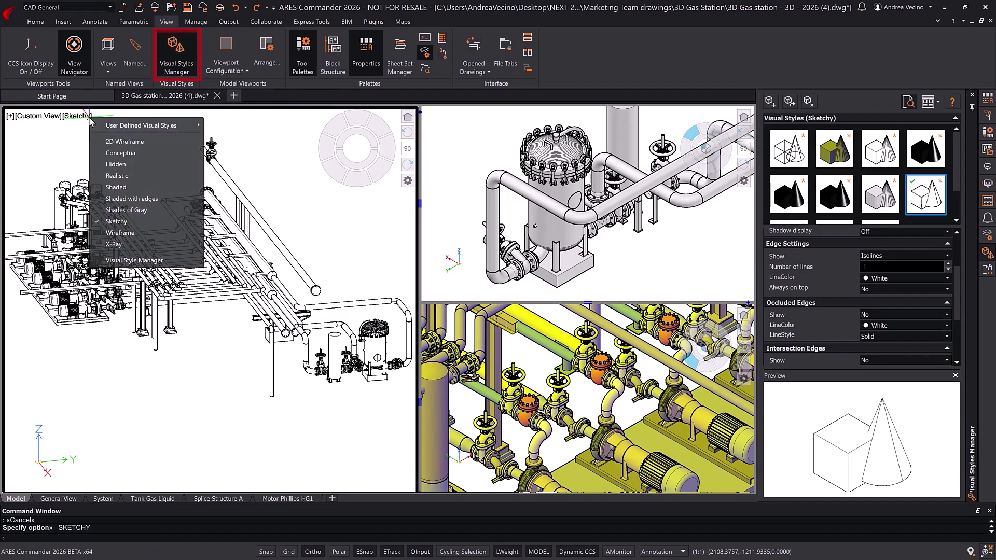
left_click(125, 176)
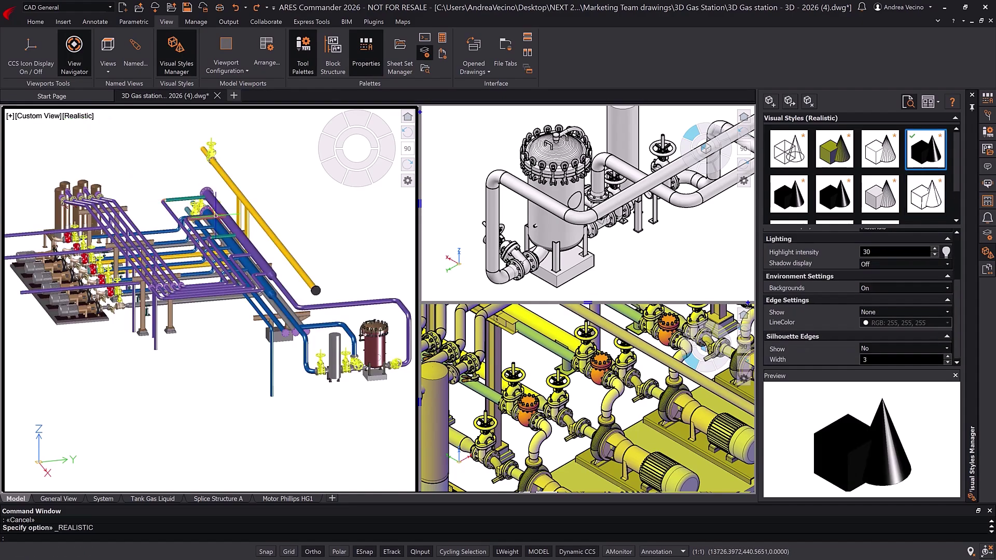
left_click_drag(418, 294, 518, 294)
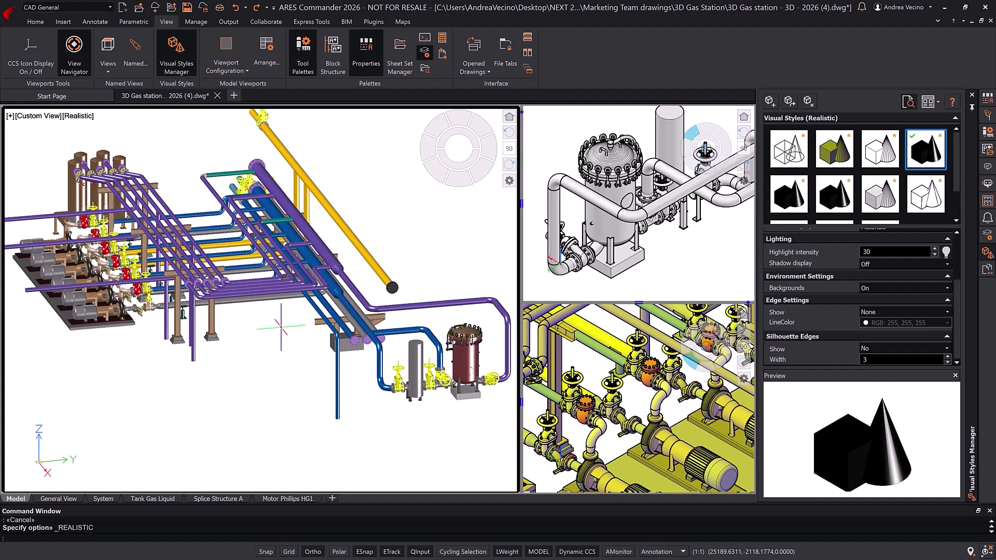
middle_click_drag(300, 320, 301, 336, "shift")
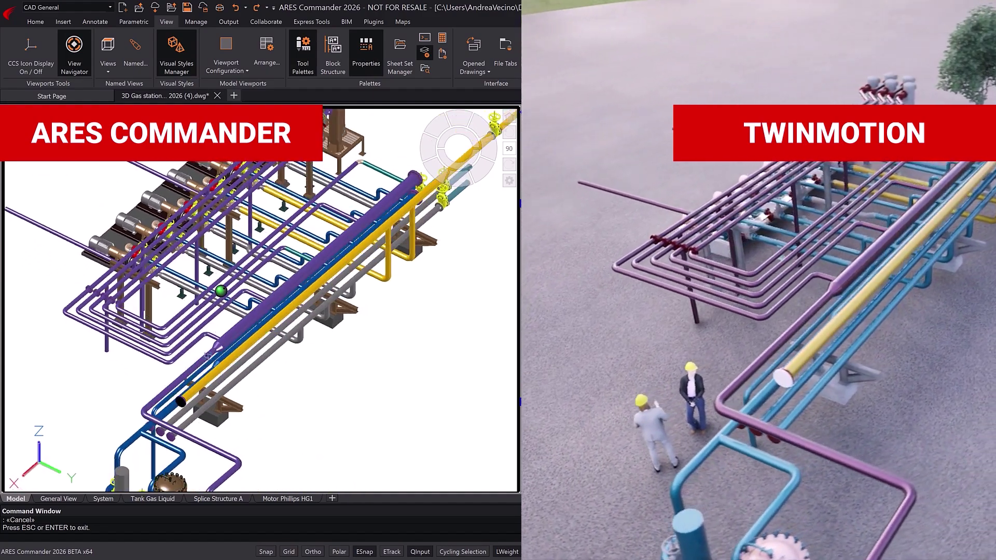
middle_click_drag(225, 421, 225, 429, "shift")
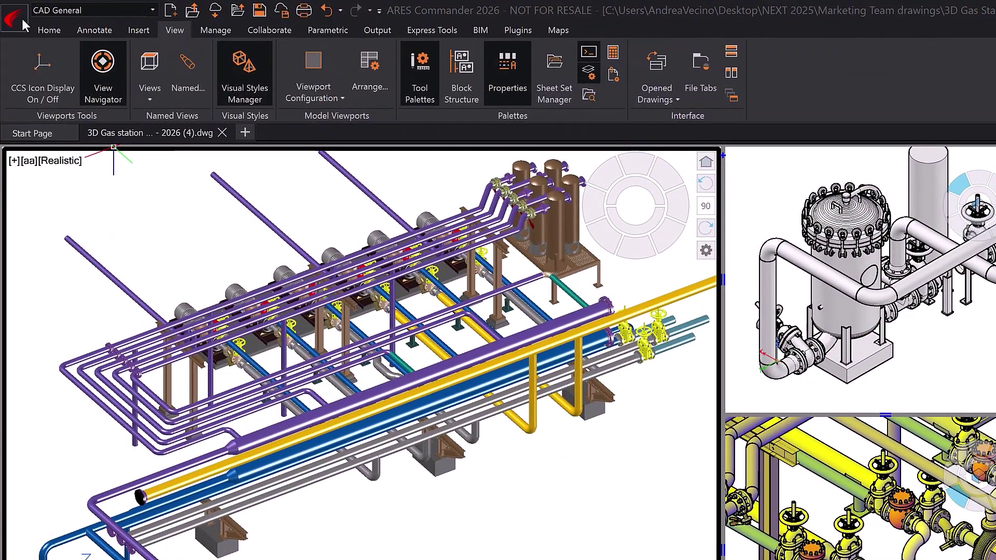
left_click(20, 17)
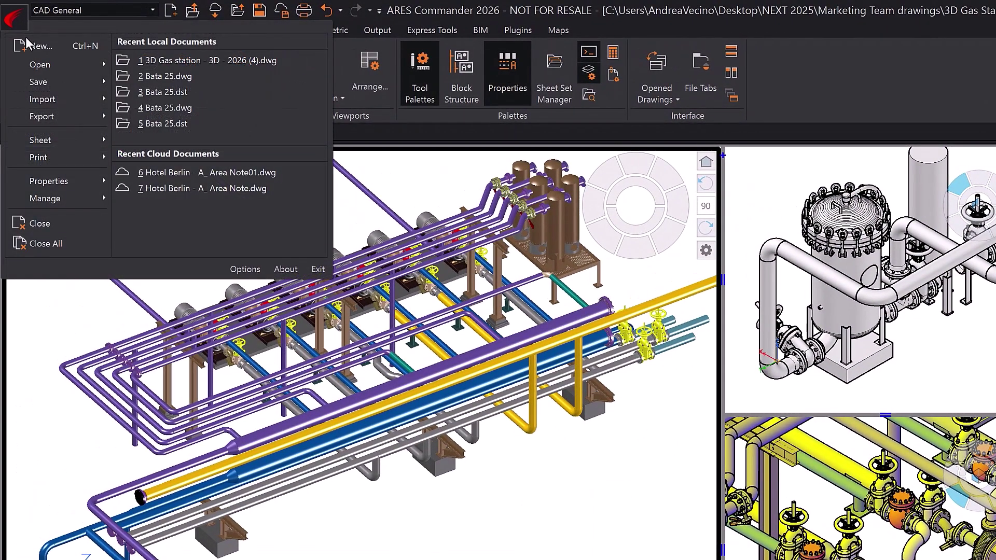
left_click(24, 111)
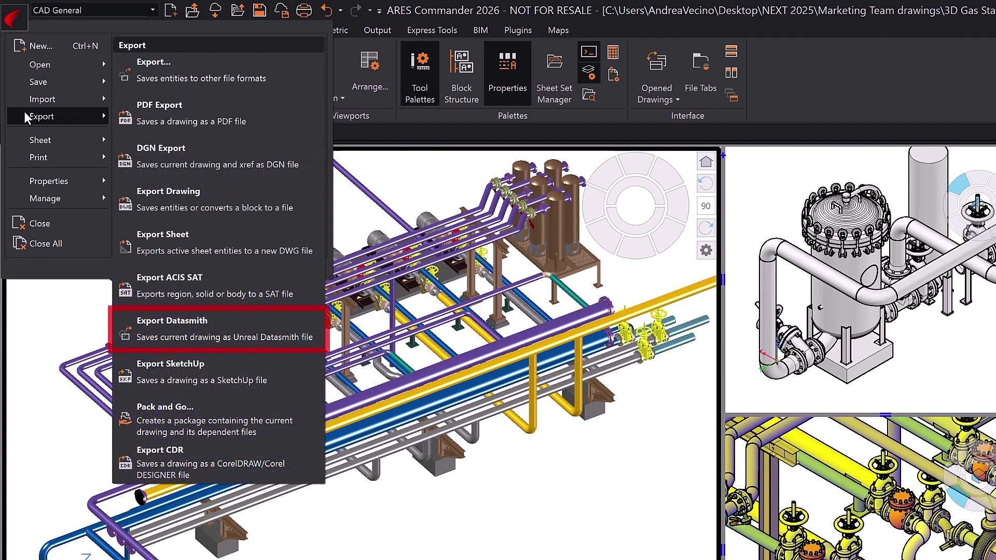
- Switch to the Drafting and Annotation workspace and show its Export ribbon tools
left_click(227, 314)
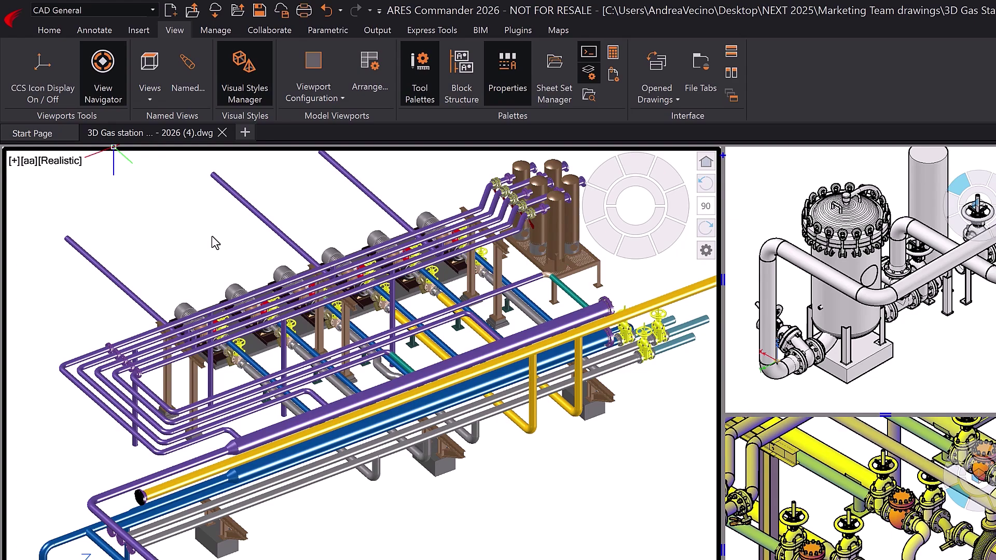
left_click(153, 10)
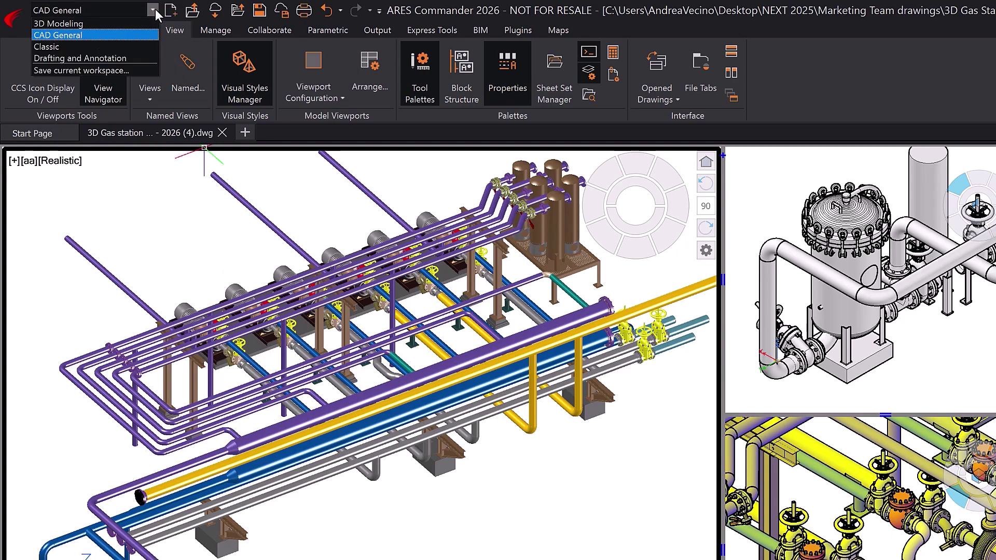
left_click(137, 58)
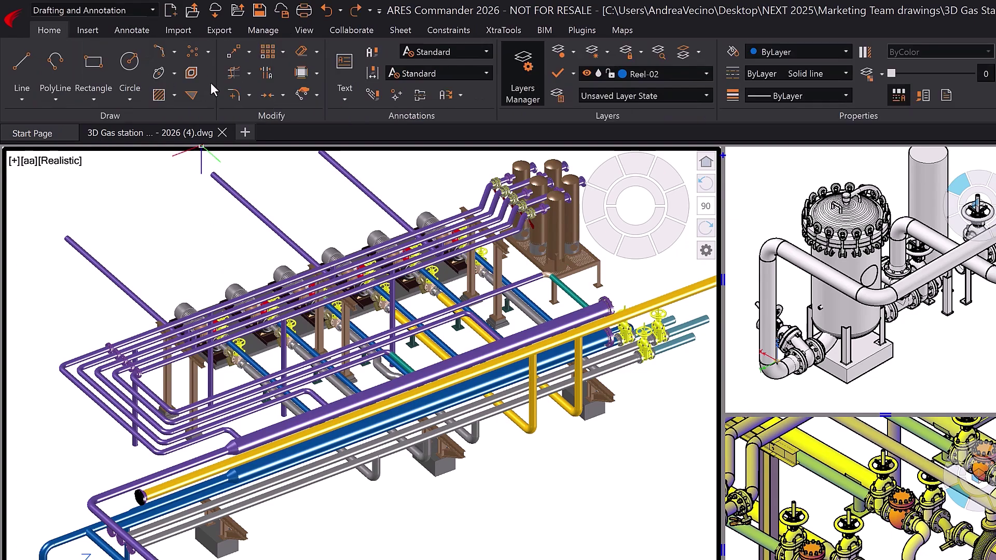
left_click(215, 30)
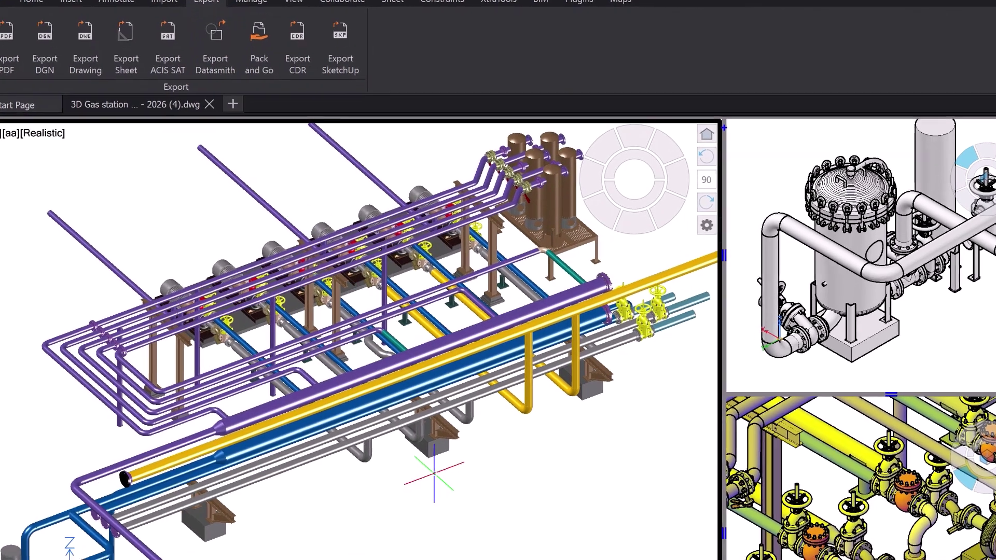
type("EXp")
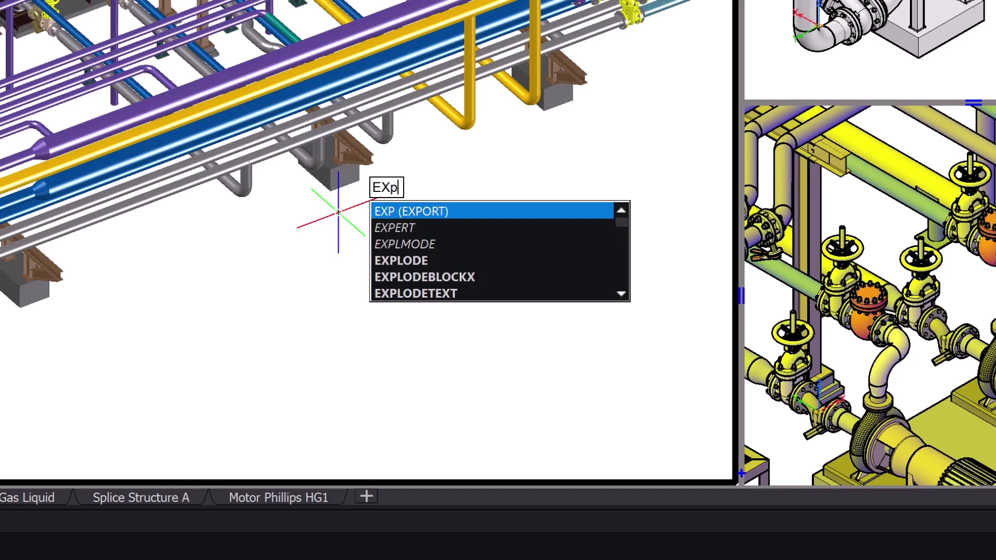
type("ort")
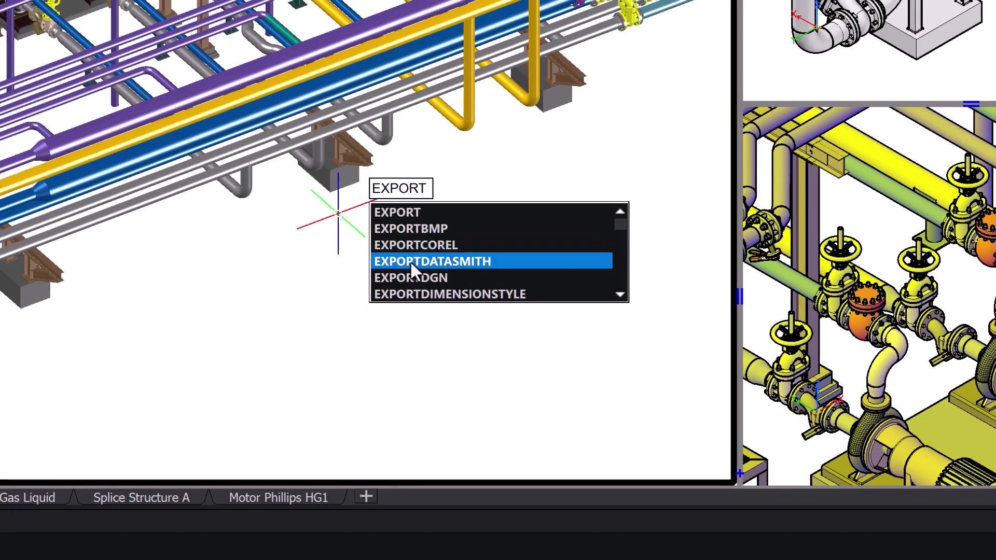
- Run EXPORTDATASMITH and save the gas station drawing as a Datasmith file
left_click(410, 261)
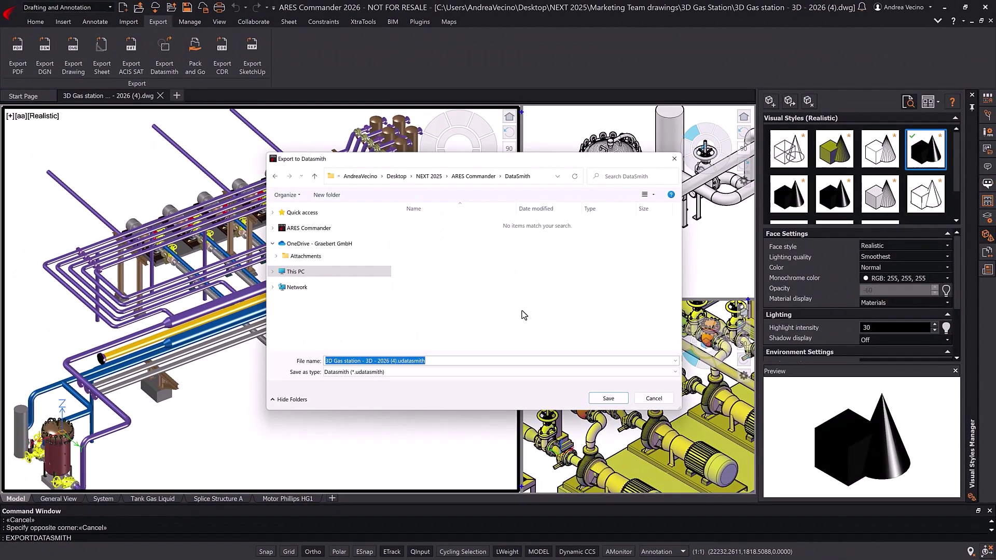
left_click(606, 398)
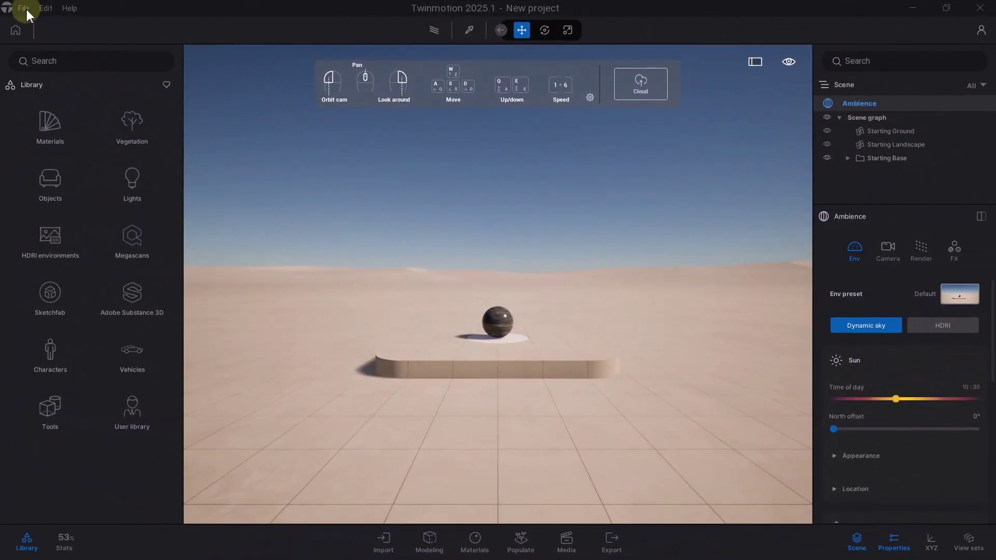
- Import geometry via File > Import, choosing the gas station .udatasmith file
left_click(26, 9)
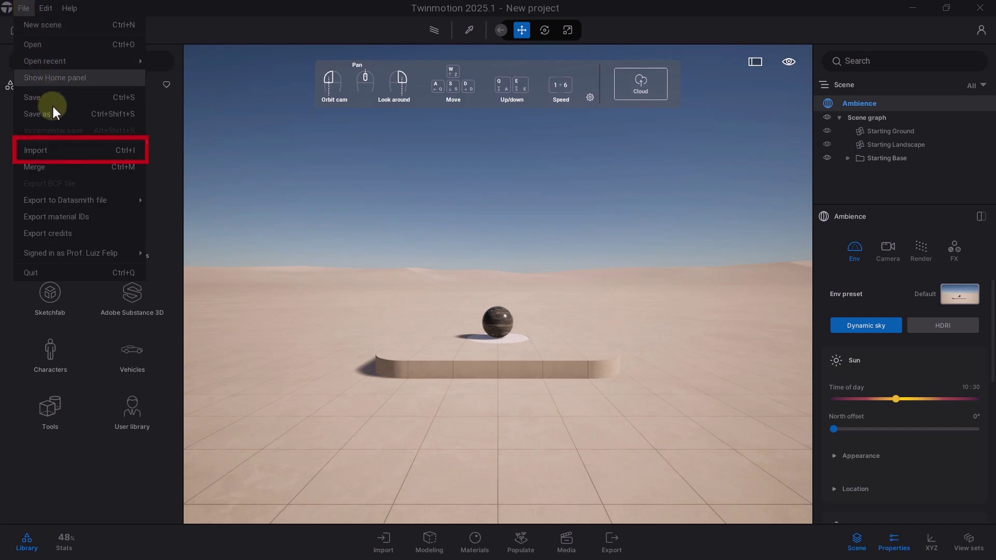
left_click(65, 147)
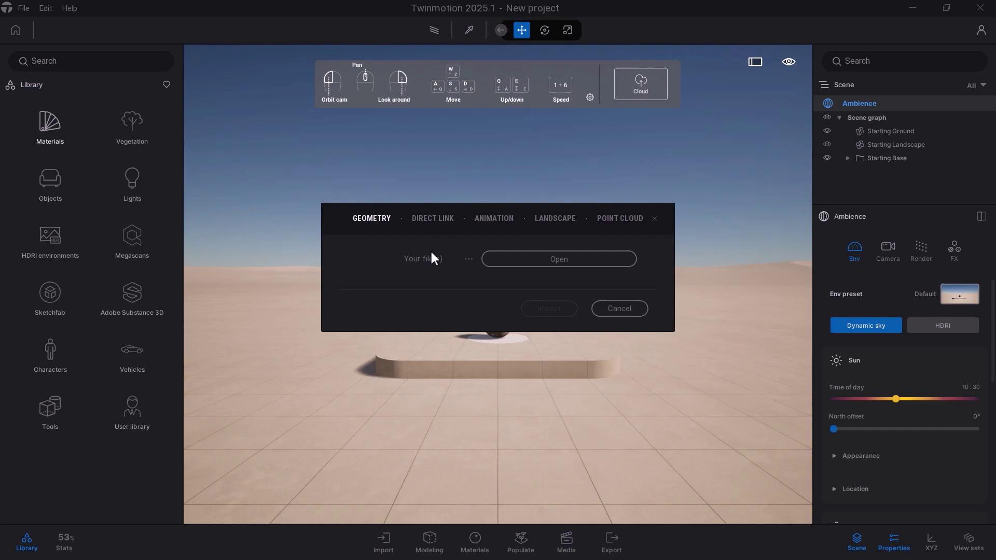
left_click(528, 262)
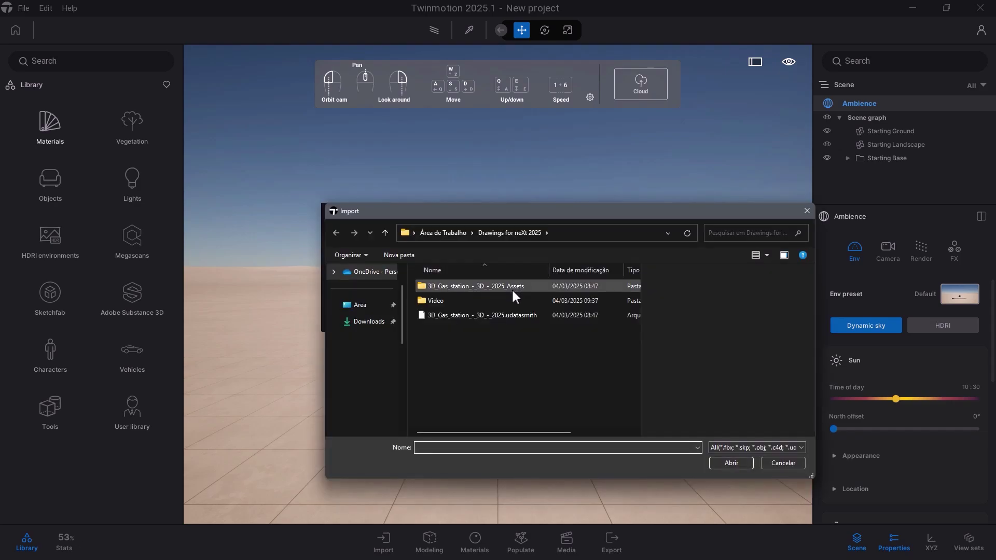
left_click(496, 311)
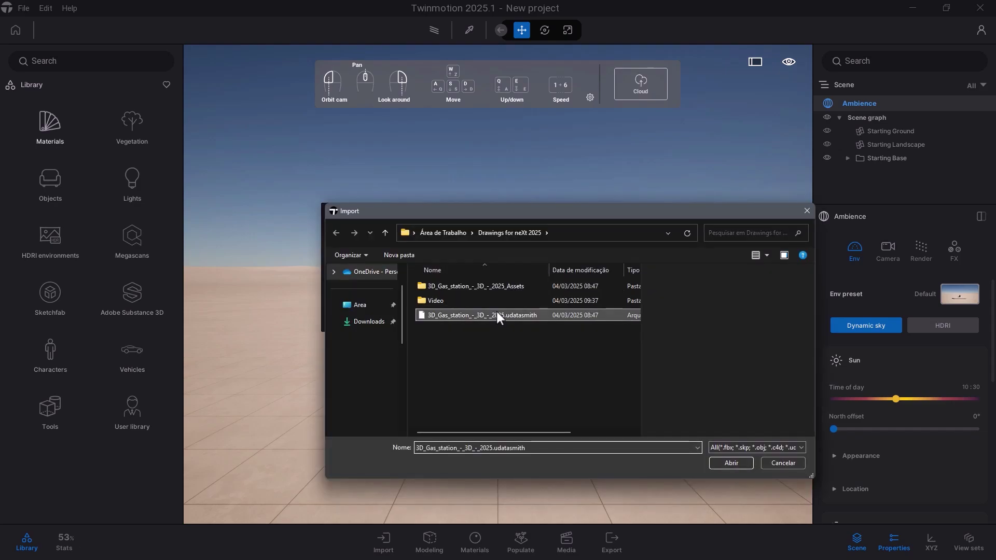
left_click(723, 462)
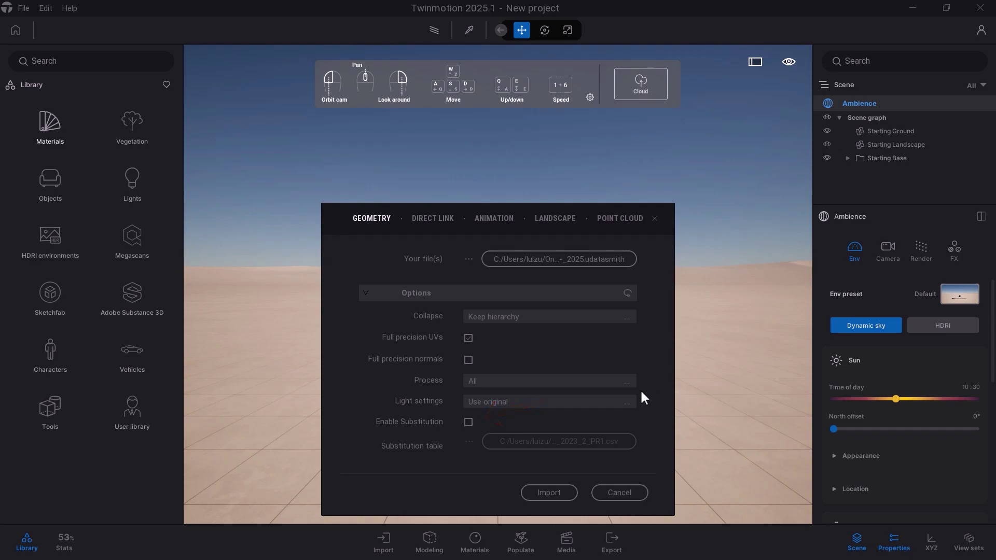
- Bring the gas station model into the scene and browse its 3D_Gas_station and Structure groups
left_click(564, 496)
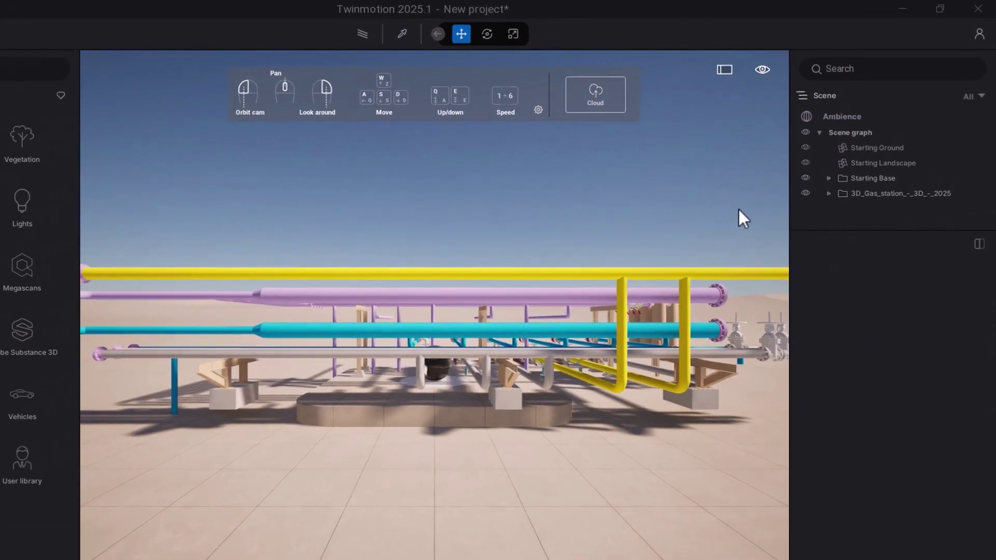
left_click(879, 174)
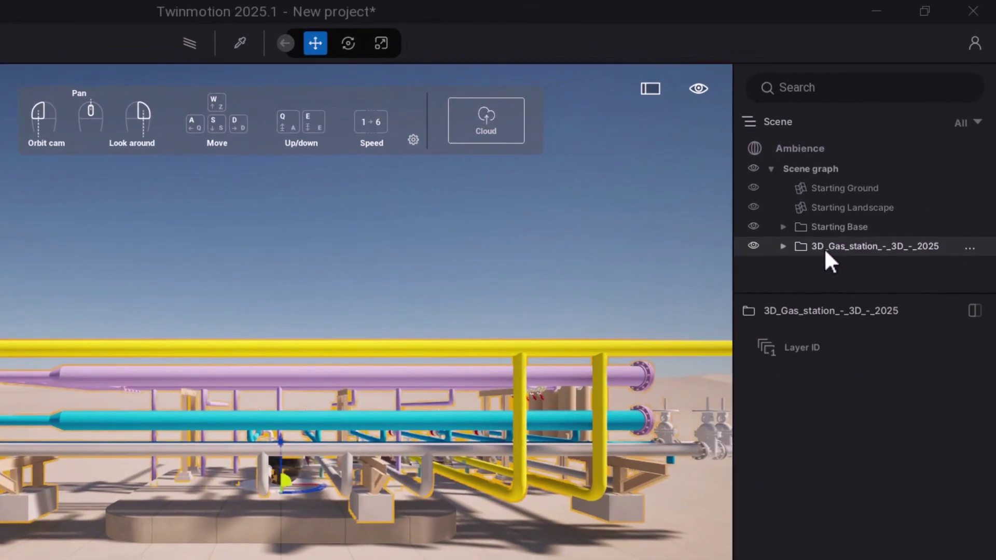
left_click(771, 258)
scroll(770, 253, "down", 3)
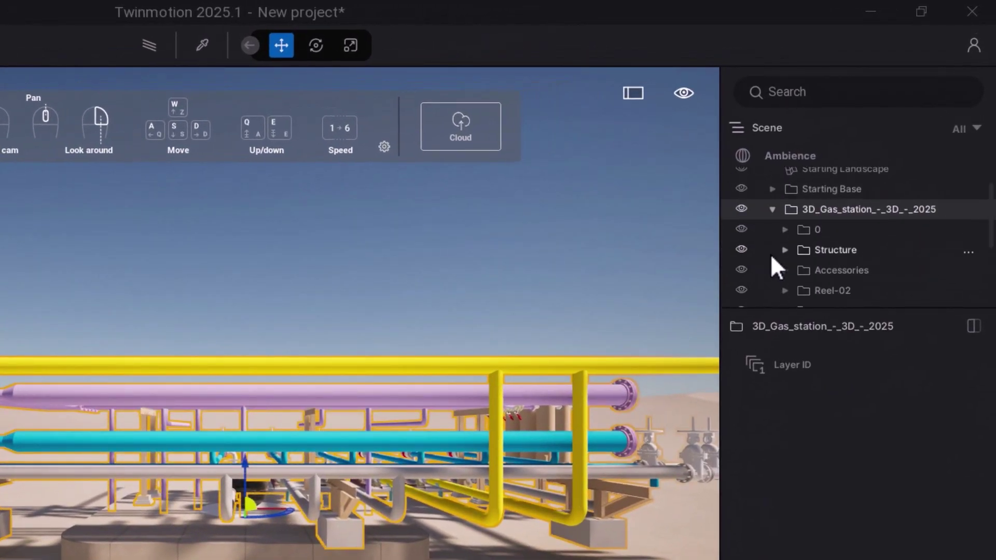
left_click(783, 228)
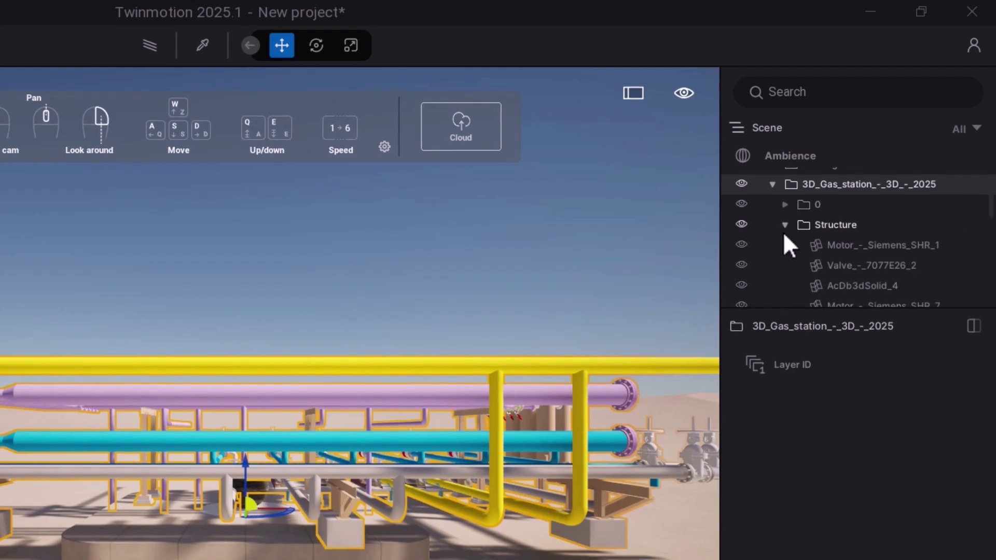
left_click(782, 227)
scroll(809, 222, "down", 1)
scroll(817, 221, "down", 2)
scroll(816, 222, "down", 1)
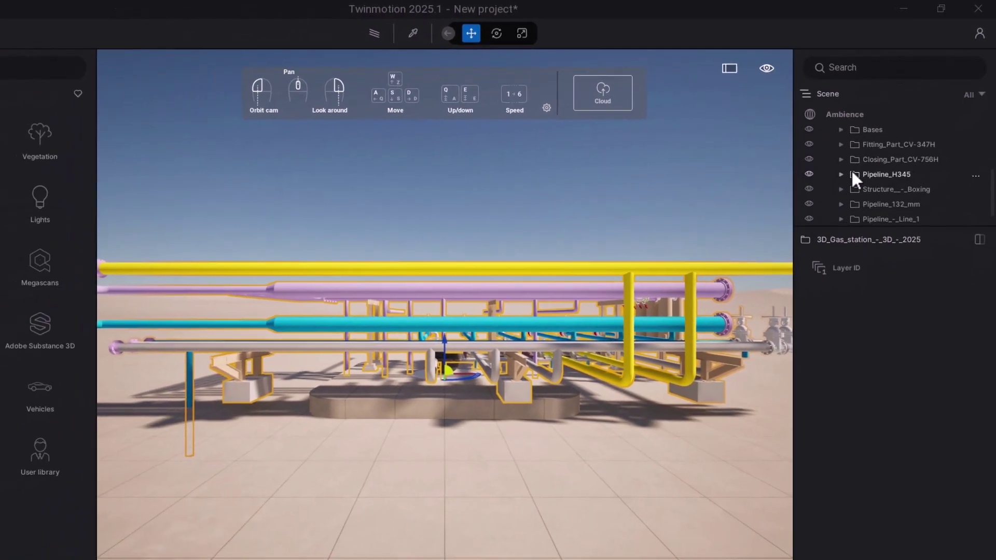
scroll(816, 222, "down", 1)
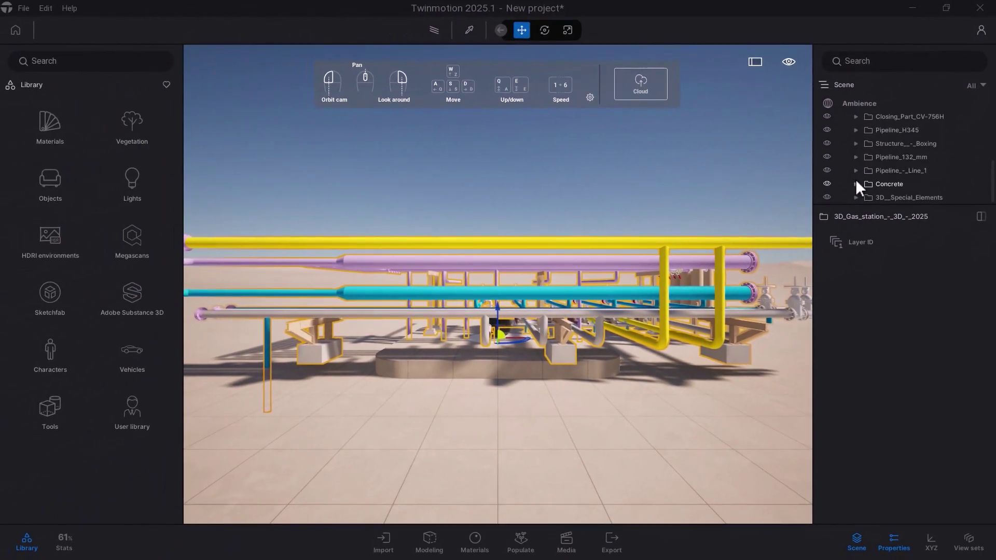
scroll(854, 186, "down", 2)
- Hide the AcDb3dSolid_75 object and orbit to an elevated overview of the pipework
left_click(895, 187)
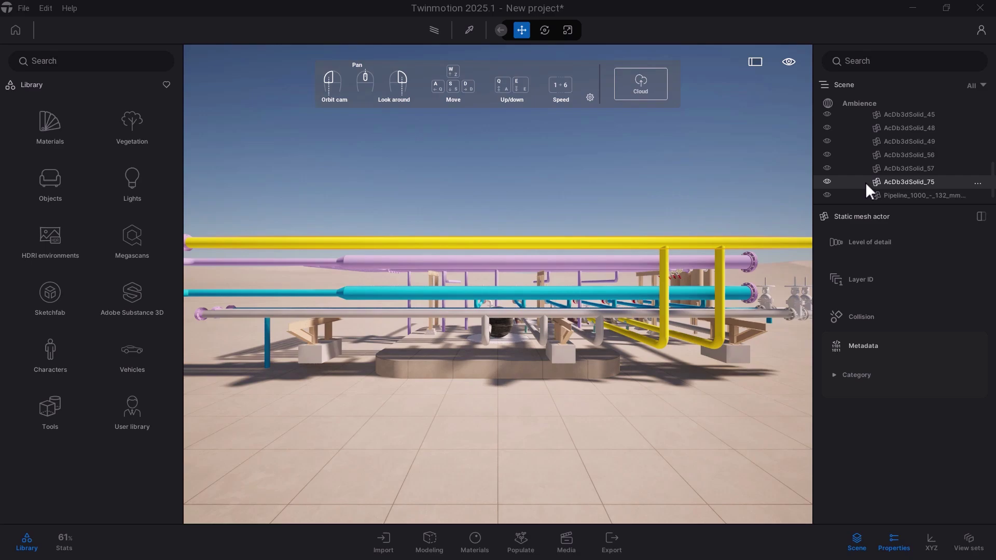
left_click(827, 182)
mouse_move(801, 187)
left_mouse_down()
mouse_move(622, 257)
mouse_move(498, 257)
left_mouse_up()
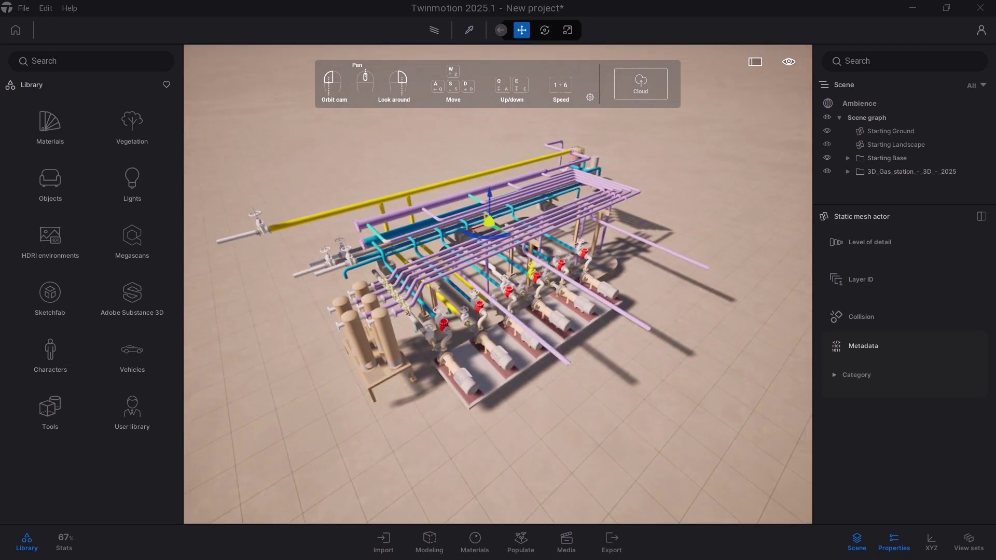
scroll(499, 284, "up", 3)
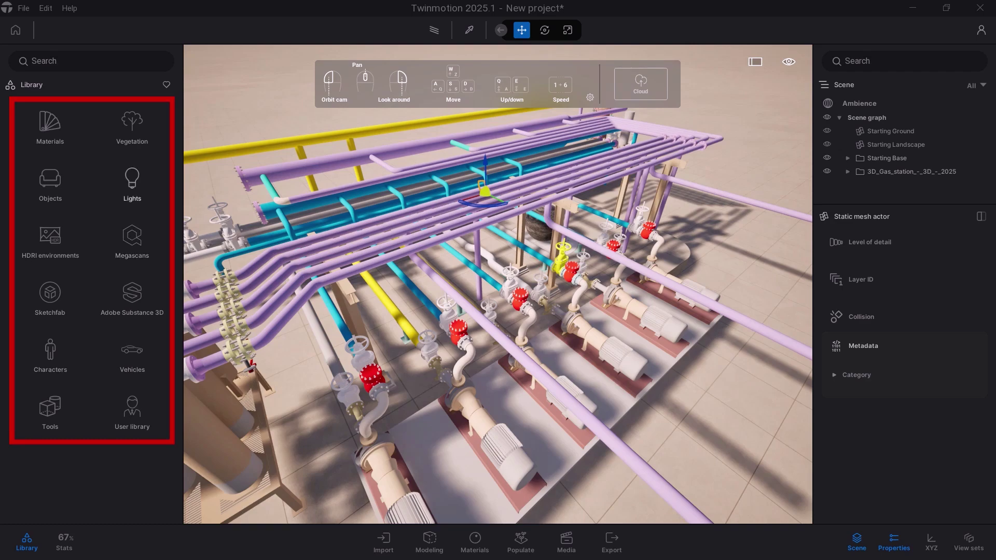
- Drag a material from the Metal library category onto the pump motors
left_click(50, 124)
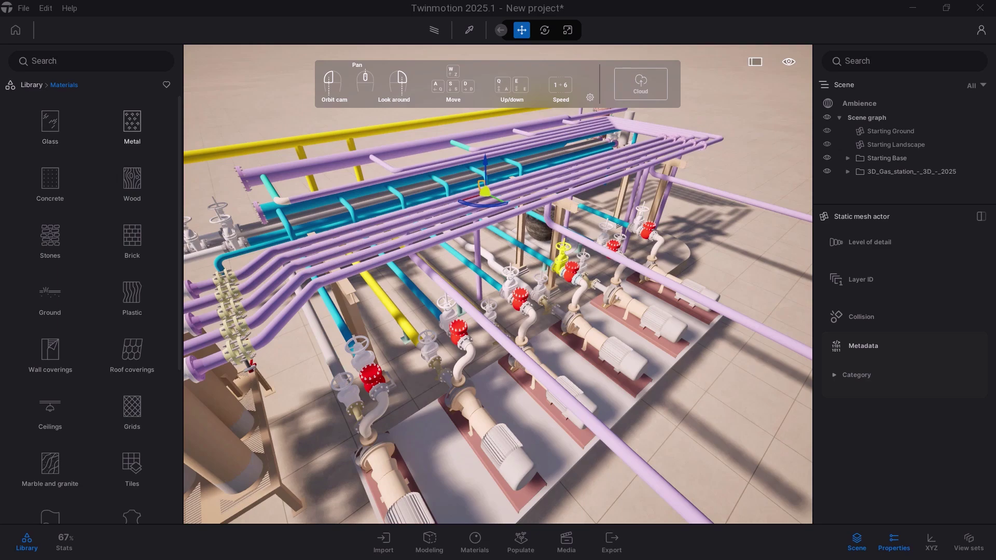
left_click(131, 125)
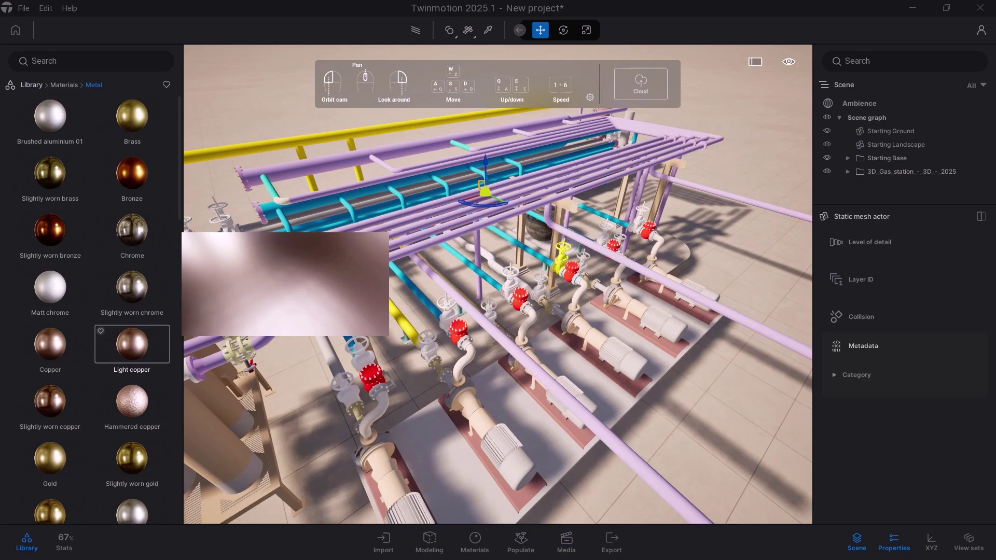
left_click_drag(50, 287, 498, 459)
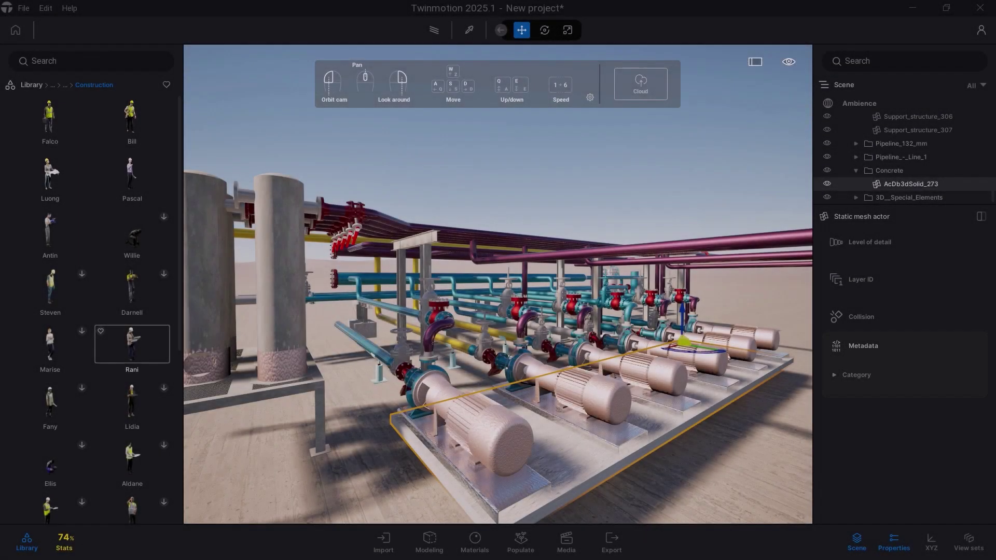
- Place the Rani construction worker figure beside the pumps
key("Escape")
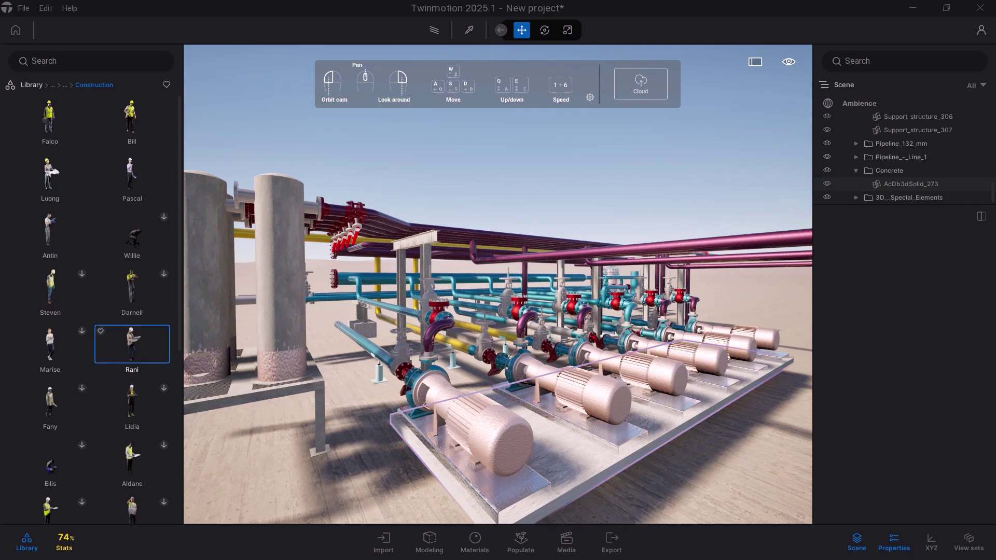
left_click_drag(132, 343, 360, 502)
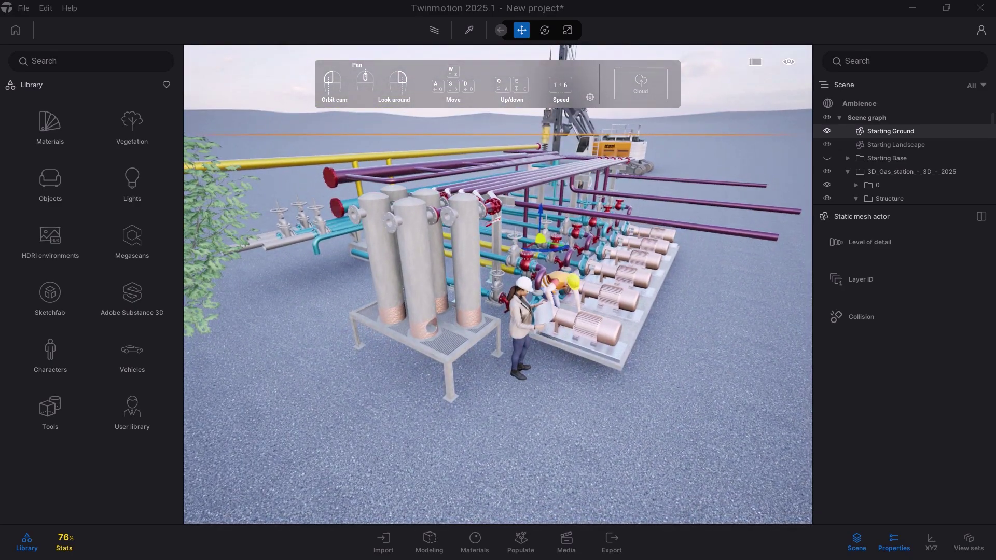
key("Escape")
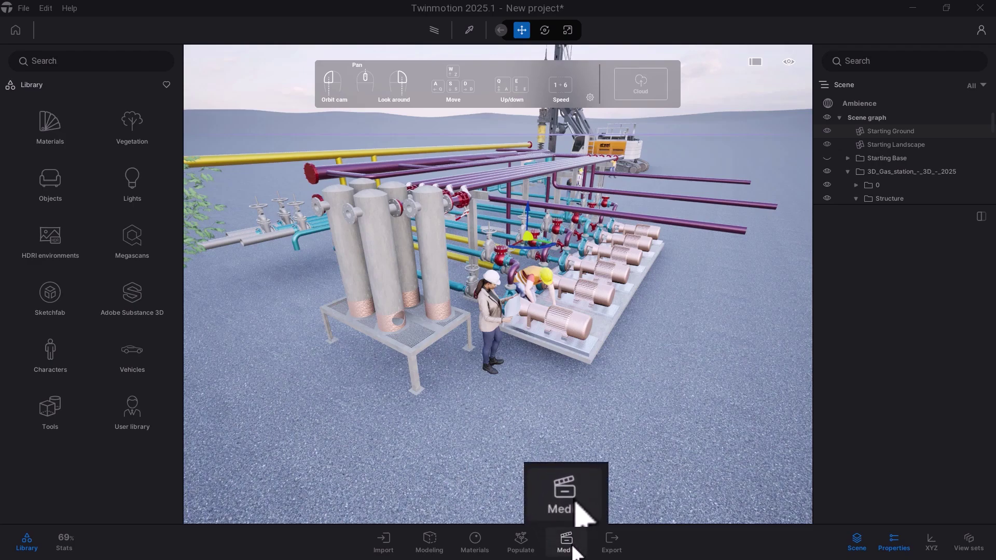
- Capture a still image of the pump rig in Media, then go to the Video section
left_click(573, 545)
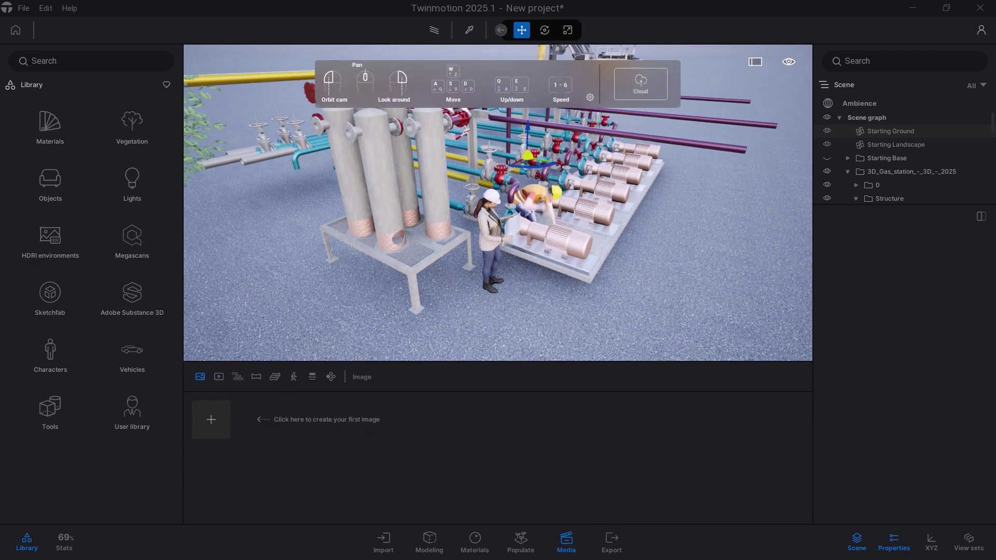
left_click(210, 420)
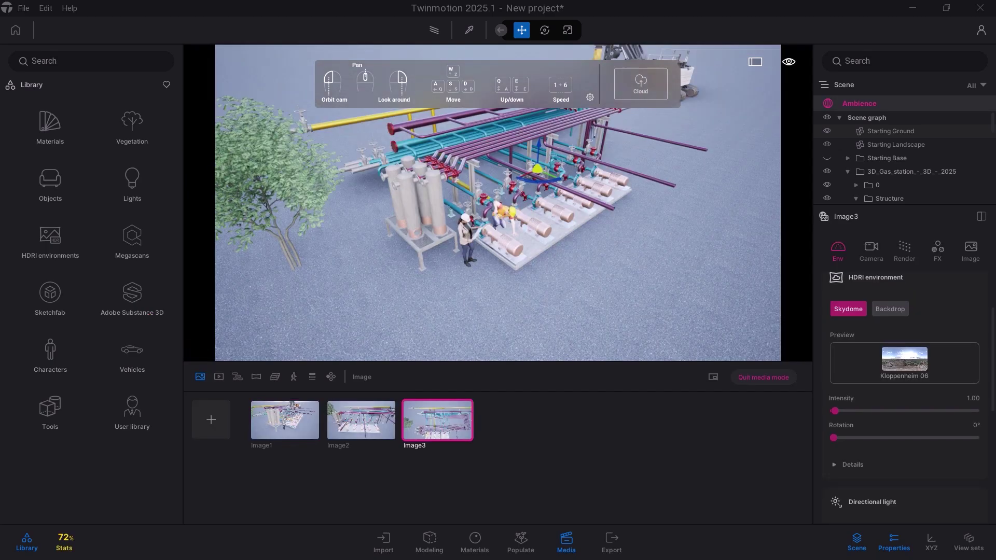
left_click(218, 377)
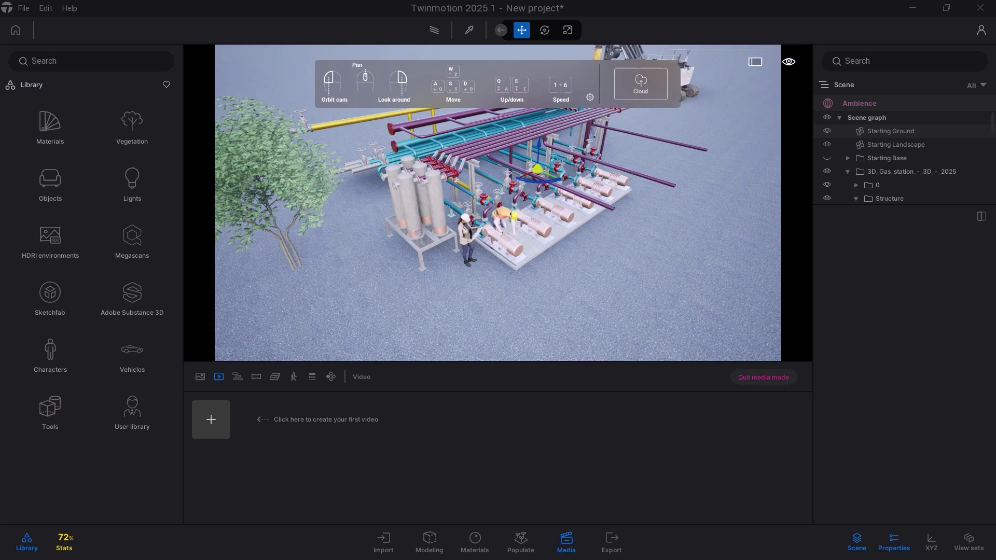
- Create a video clip and add a second keyframe from an eye-level camera
left_click(211, 420)
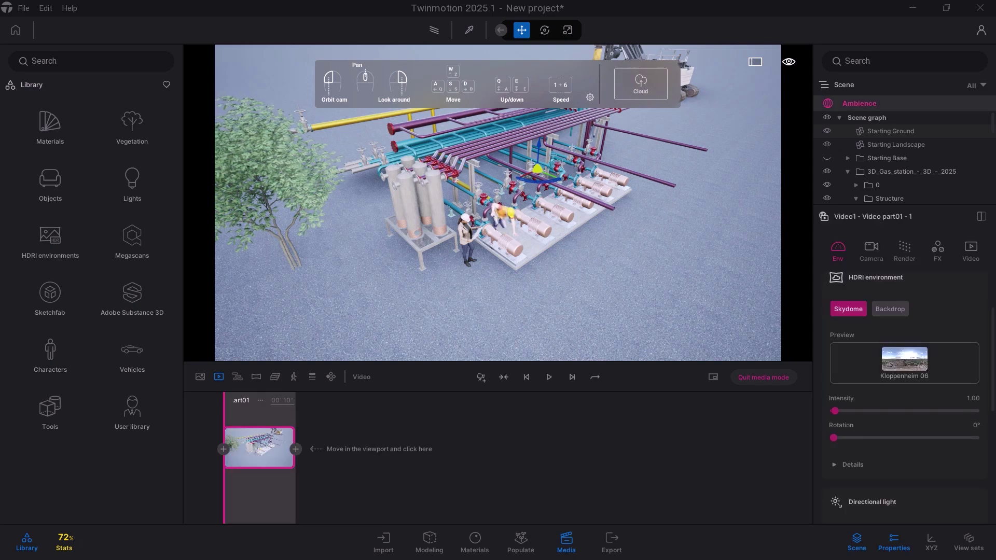
left_click_drag(498, 233, 497, 187)
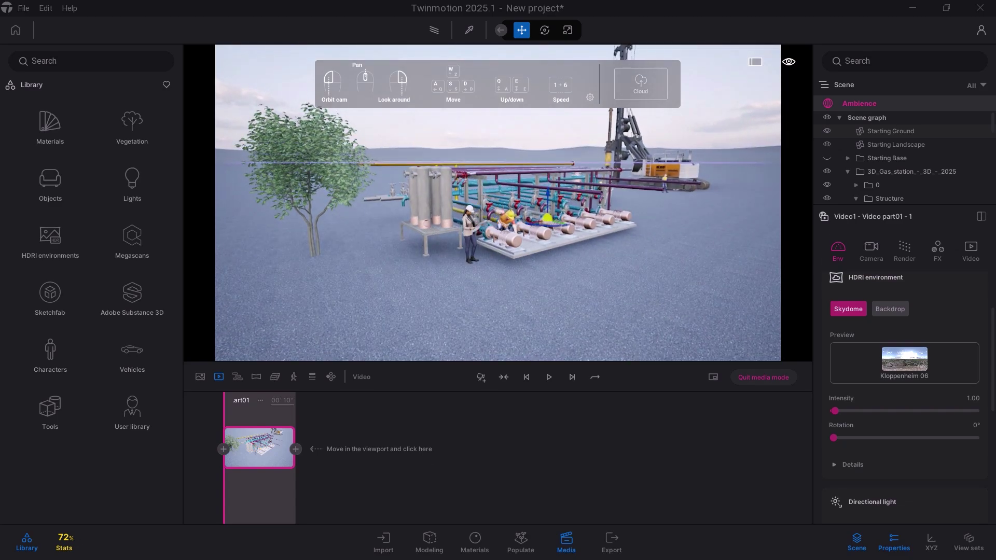
left_click_drag(497, 234, 498, 187)
left_click(295, 449)
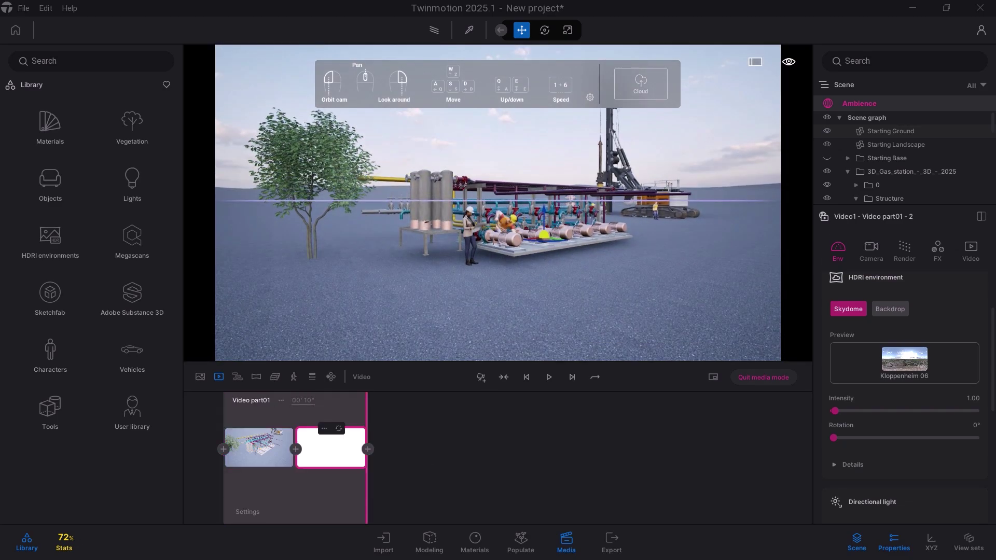
- Move the camera with W, A and D, adding a third keyframe along the way
key("w")
key("a")
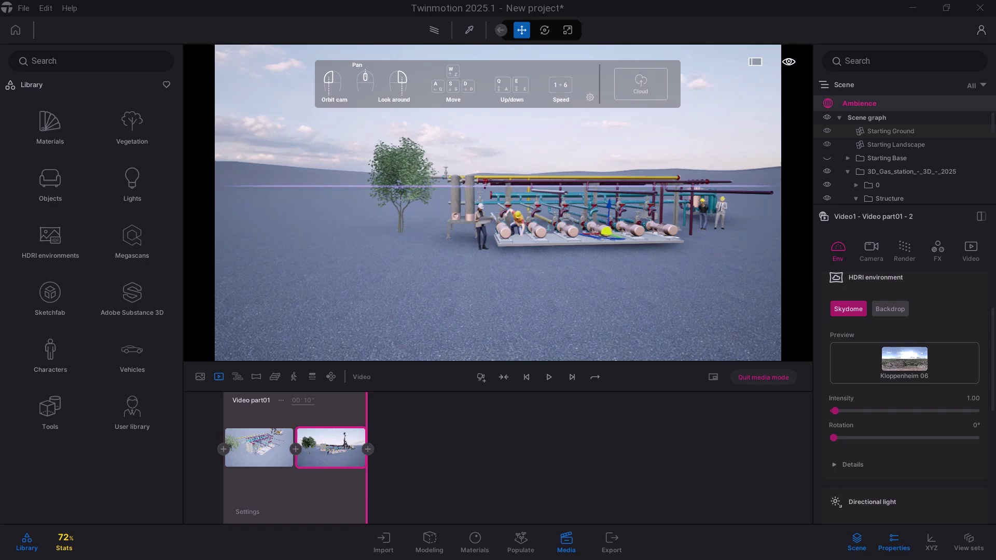
left_click(367, 449)
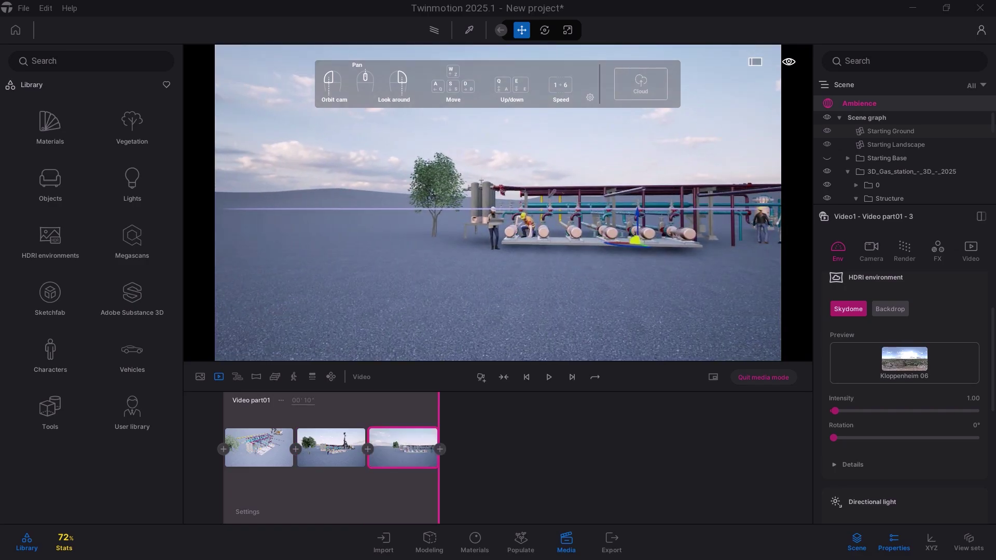
key("d")
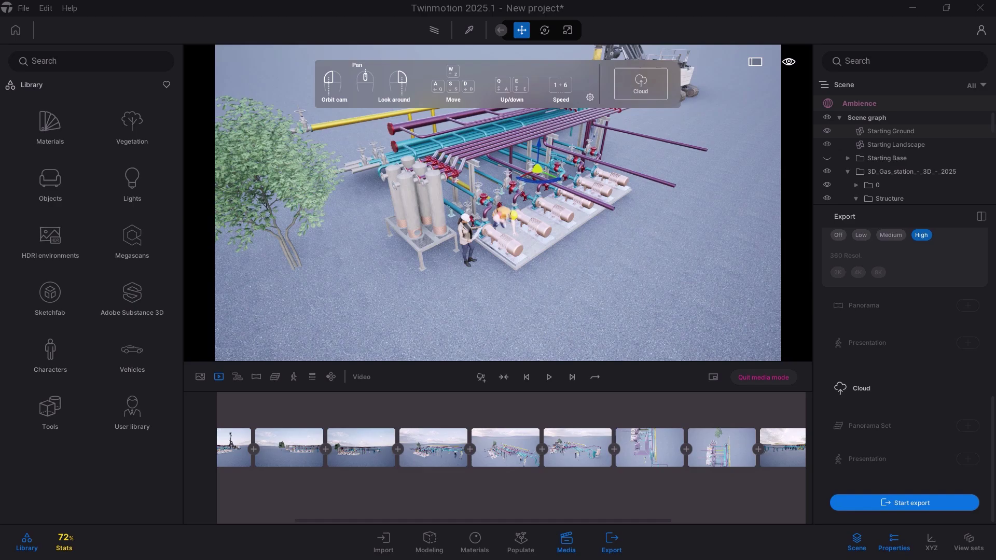
- Start exporting the video sequence, bringing up the Select folder dialog
left_click(903, 502)
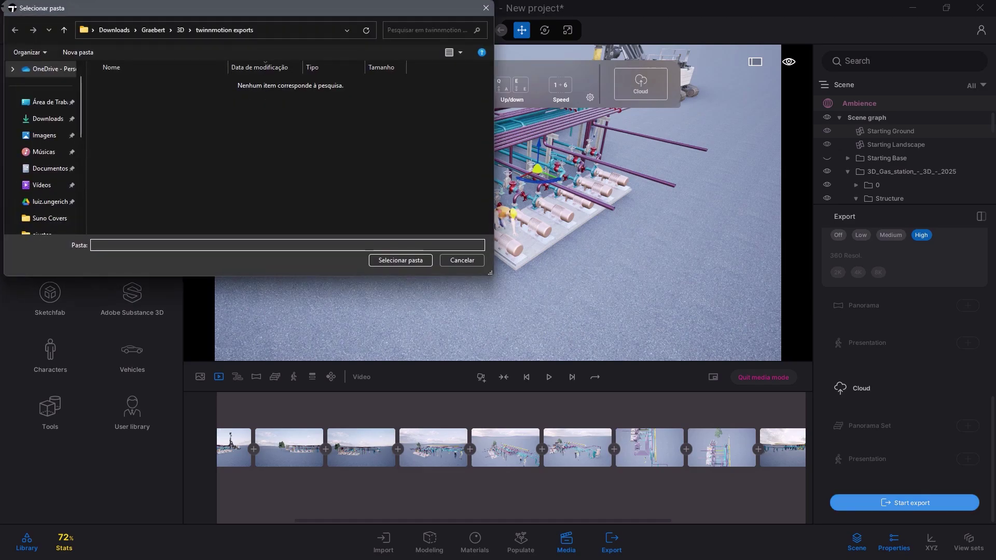